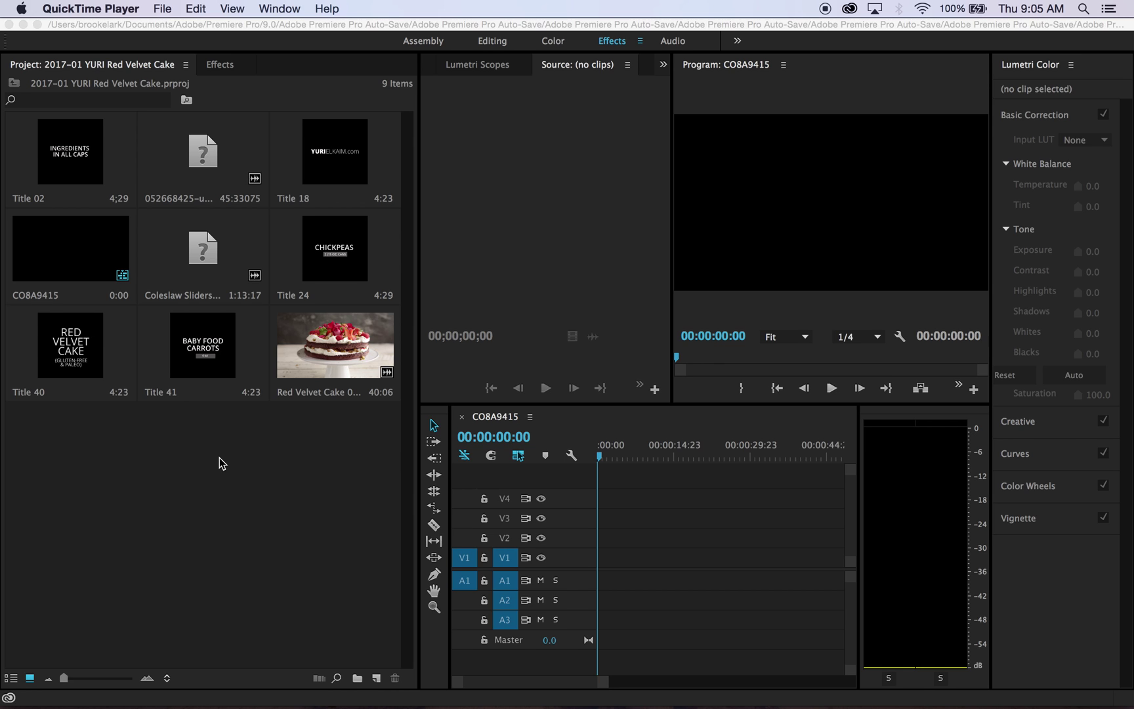
Drop the Red Velvet Cake clip onto the first video and audio tracks at the sequence start
{"action": "left_click", "coordinate": [310, 362]}
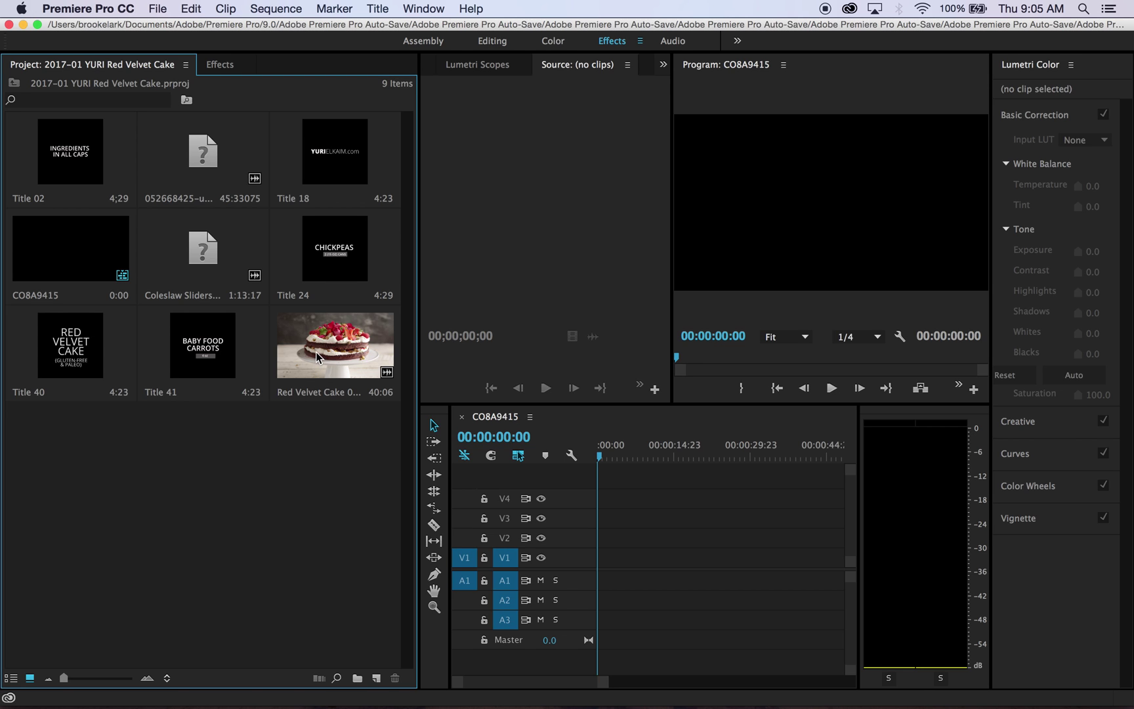
{"action": "mouse_move", "coordinate": [345, 351]}
{"action": "left_mouse_down"}
{"action": "mouse_move", "coordinate": [586, 577]}
{"action": "mouse_move", "coordinate": [195, 443]}
{"action": "left_mouse_up"}
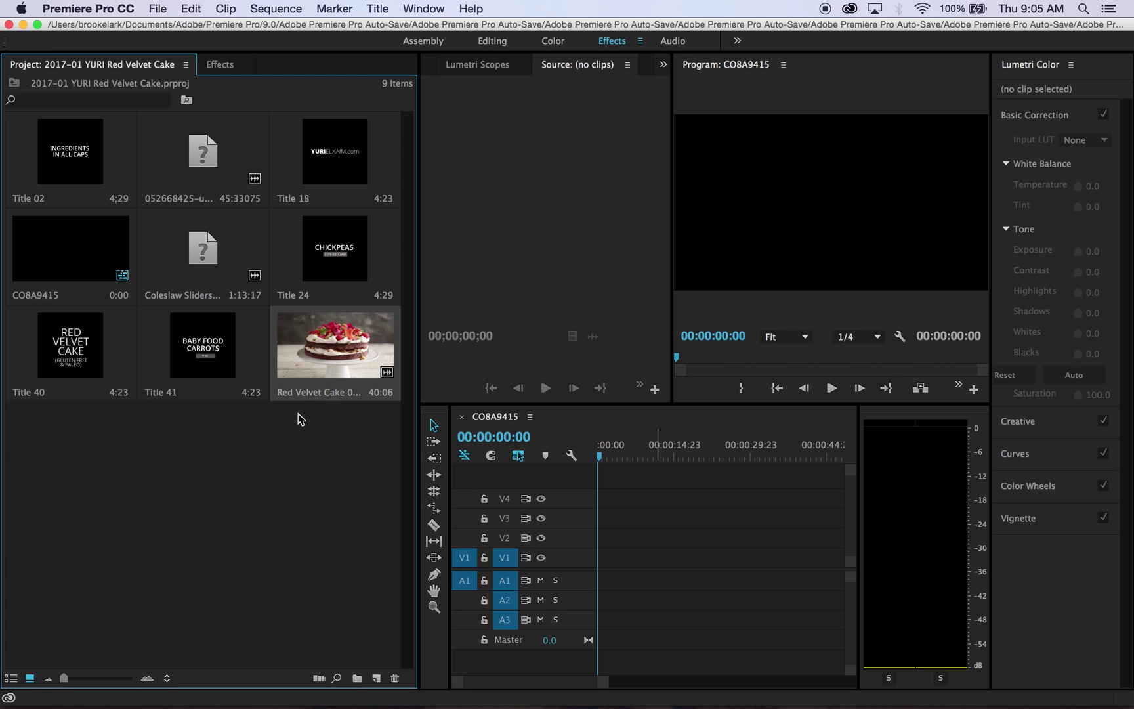
{"action": "double_click", "coordinate": [298, 371]}
{"action": "left_click_drag", "start_coordinate": [291, 364], "coordinate": [603, 576]}
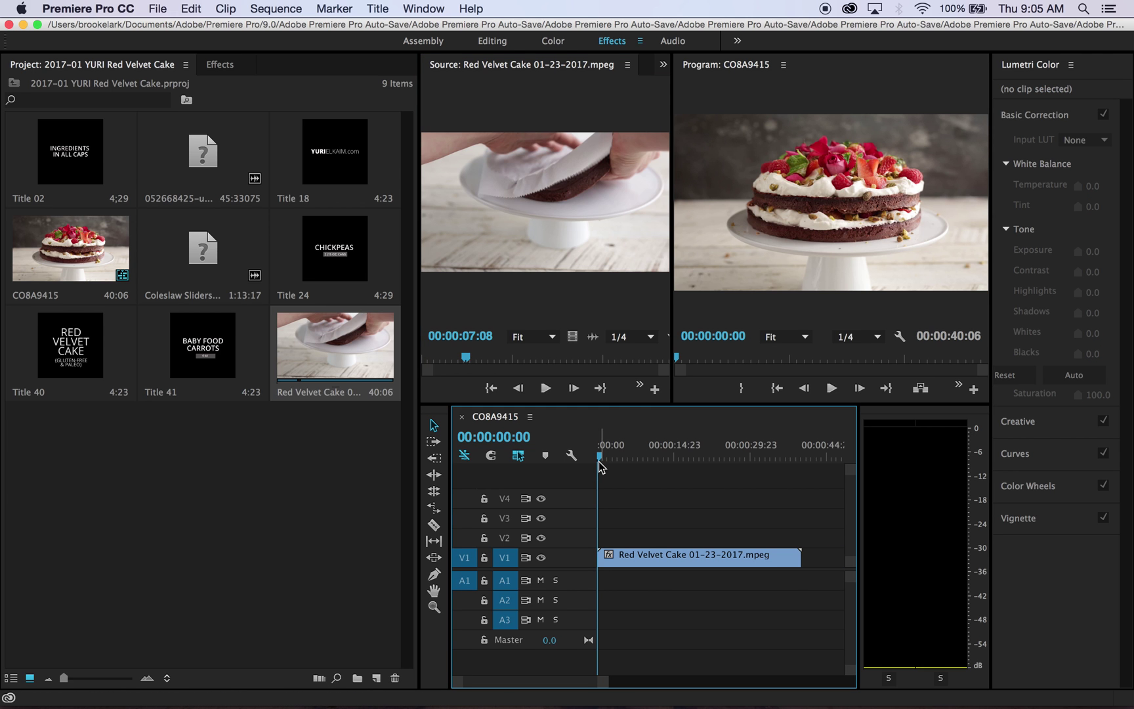
{"action": "mouse_move", "coordinate": [599, 449]}
{"action": "left_mouse_down"}
{"action": "mouse_move", "coordinate": [653, 454]}
{"action": "mouse_move", "coordinate": [568, 464]}
{"action": "left_mouse_up"}
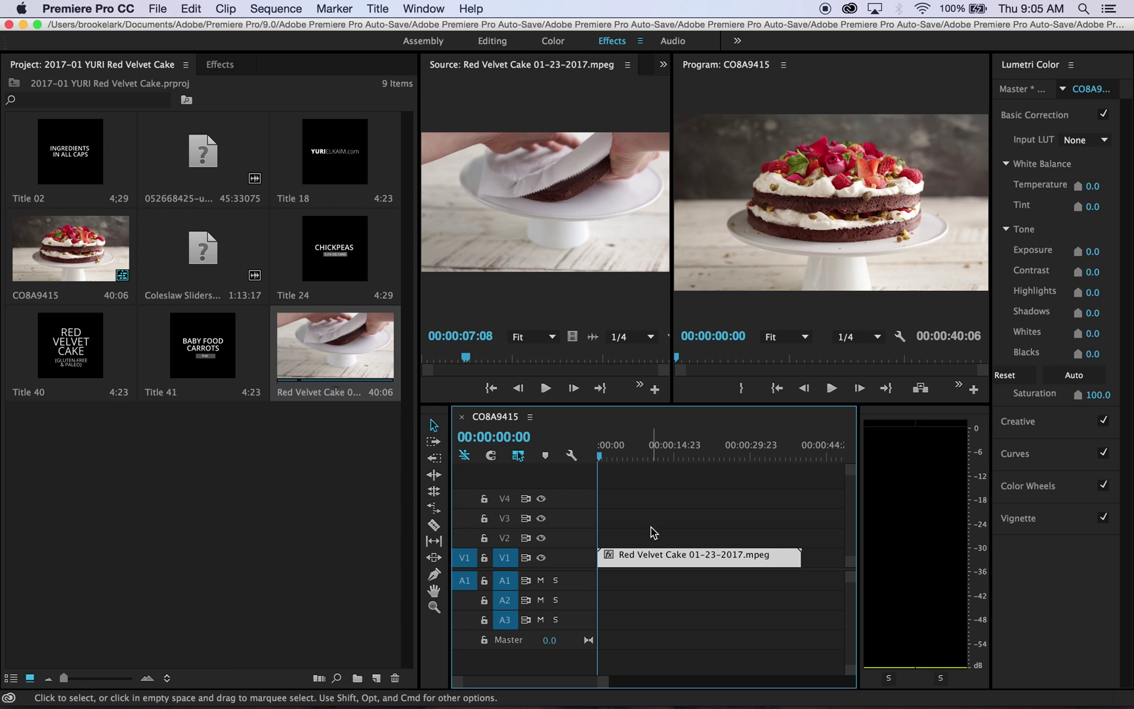
Preview the clip in the Source monitor, then remove it so the sequence is empty again
{"action": "double_click", "coordinate": [325, 340]}
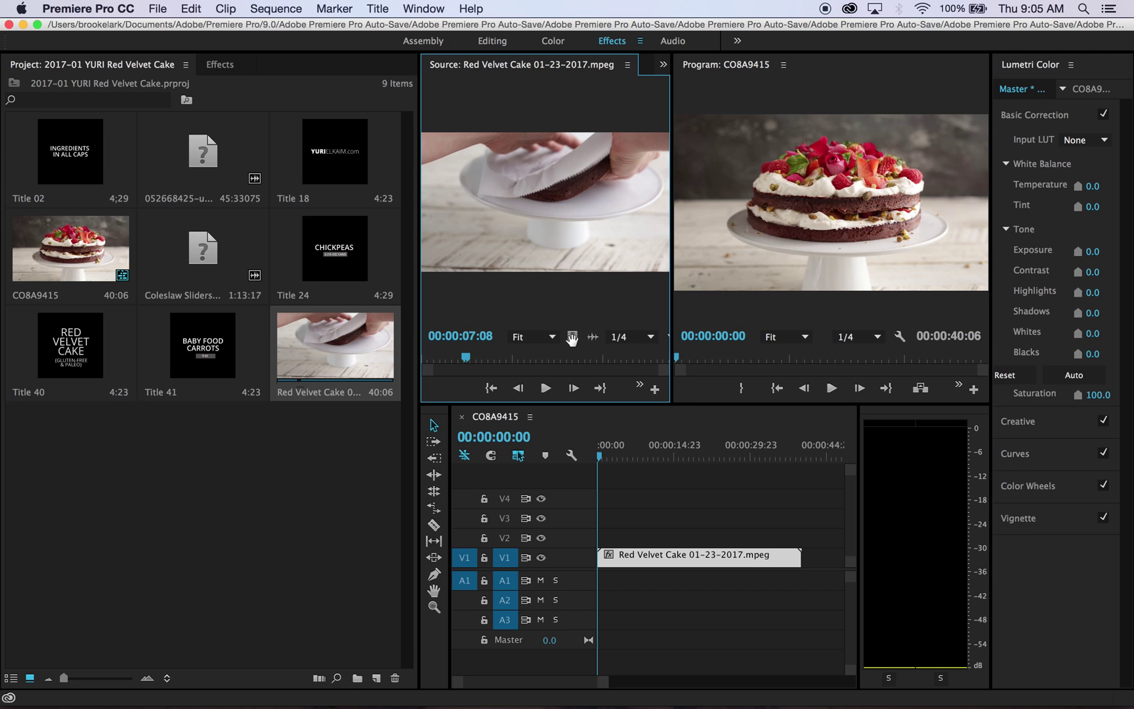
{"action": "left_click", "coordinate": [681, 562]}
{"action": "key", "text": "Delete"}
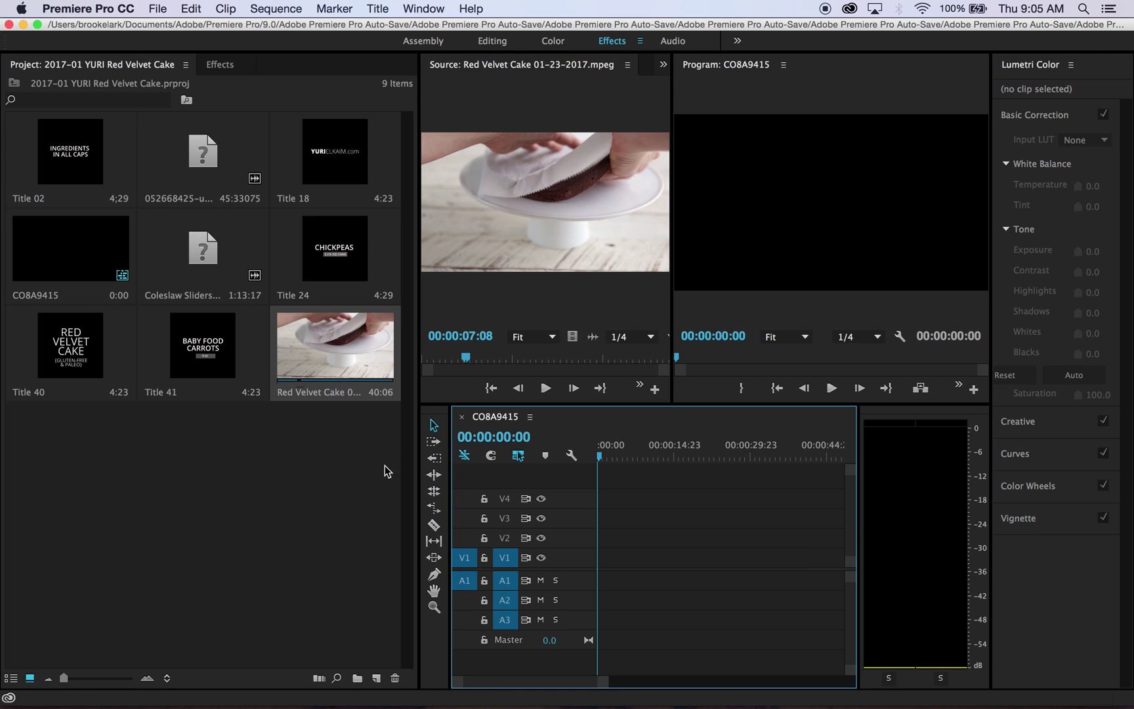
Place the Red Velvet Cake clip on V1 at 00:00 and widen the Timeline panel
{"action": "double_click", "coordinate": [337, 363]}
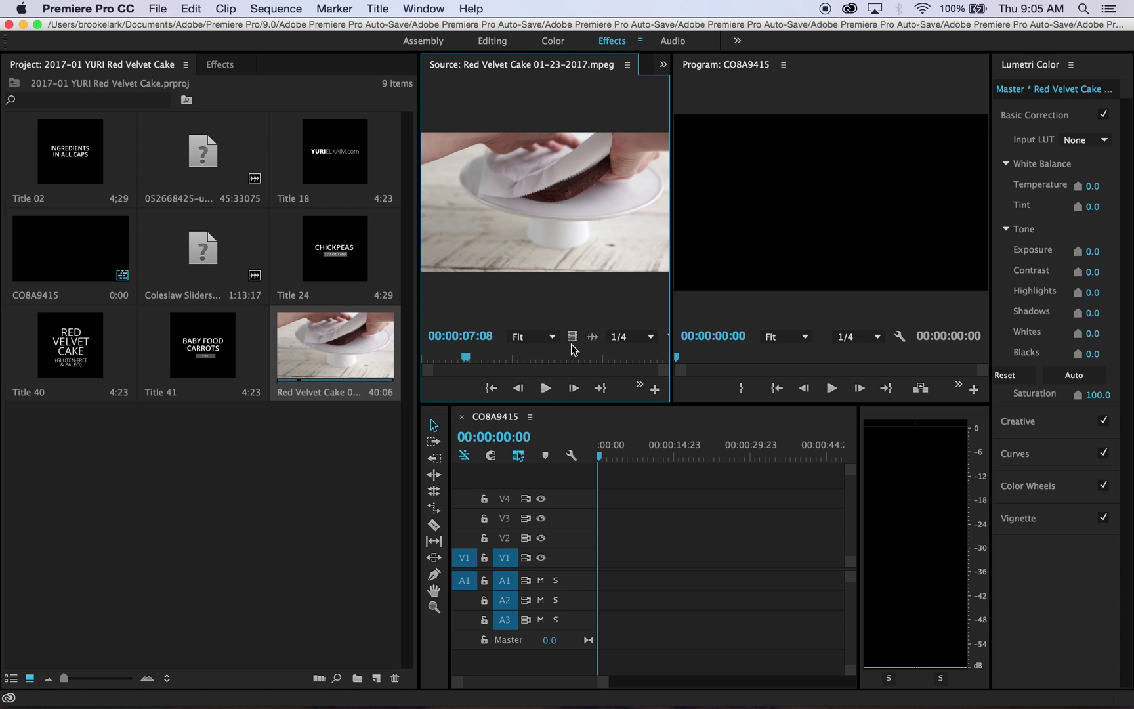
{"action": "left_click_drag", "start_coordinate": [570, 337], "coordinate": [599, 569]}
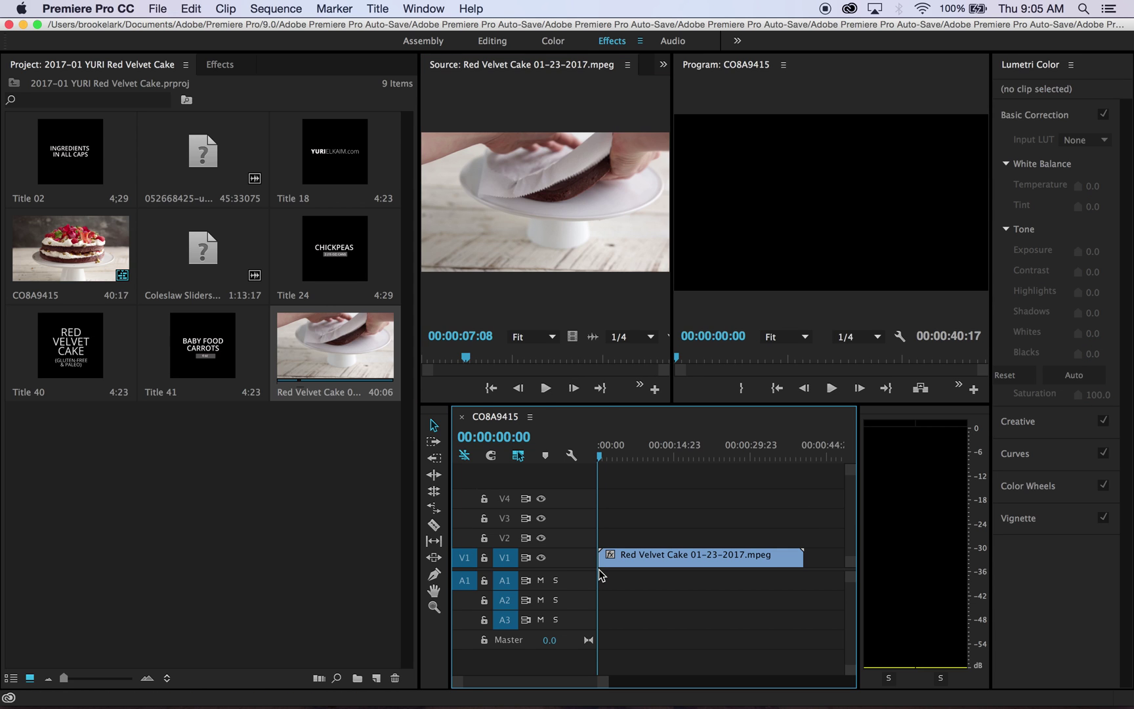
{"action": "left_click_drag", "start_coordinate": [635, 558], "coordinate": [618, 557]}
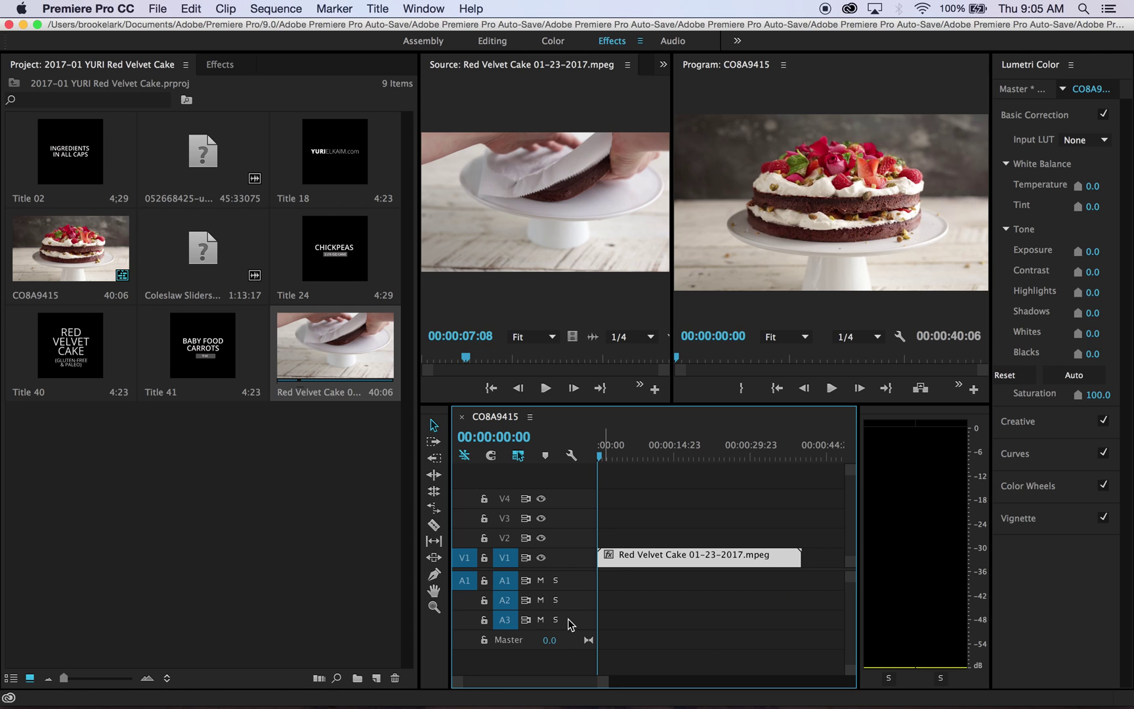
{"action": "left_click_drag", "start_coordinate": [861, 565], "coordinate": [951, 565]}
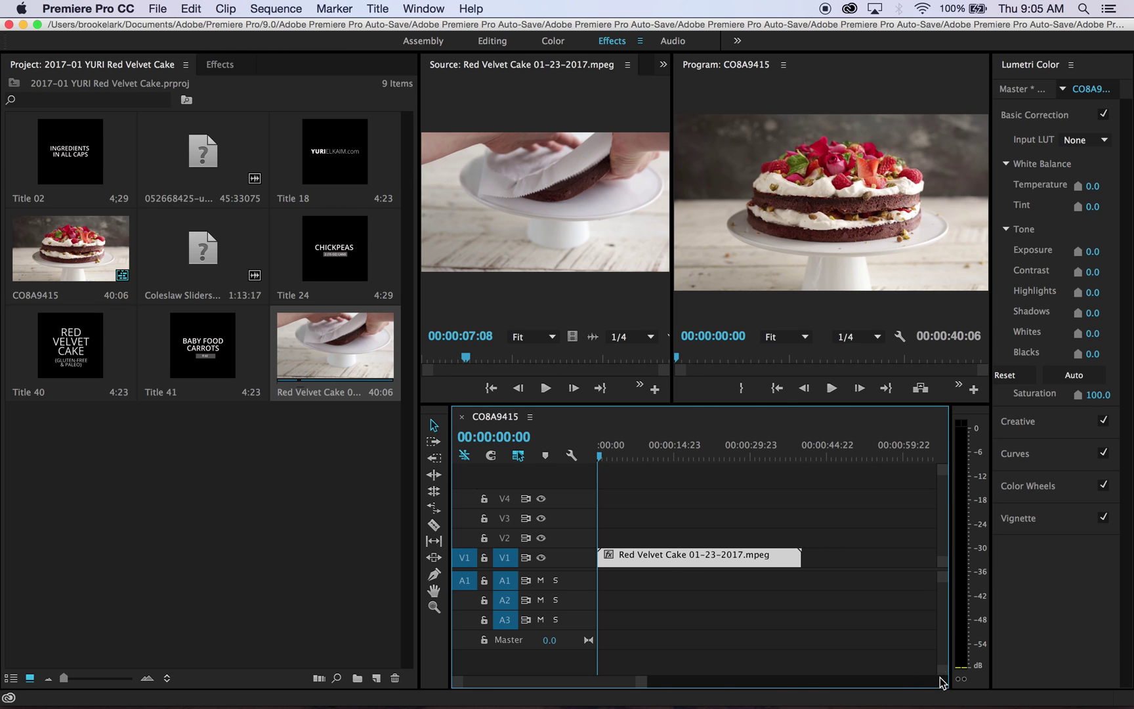
{"action": "left_click", "coordinate": [661, 504]}
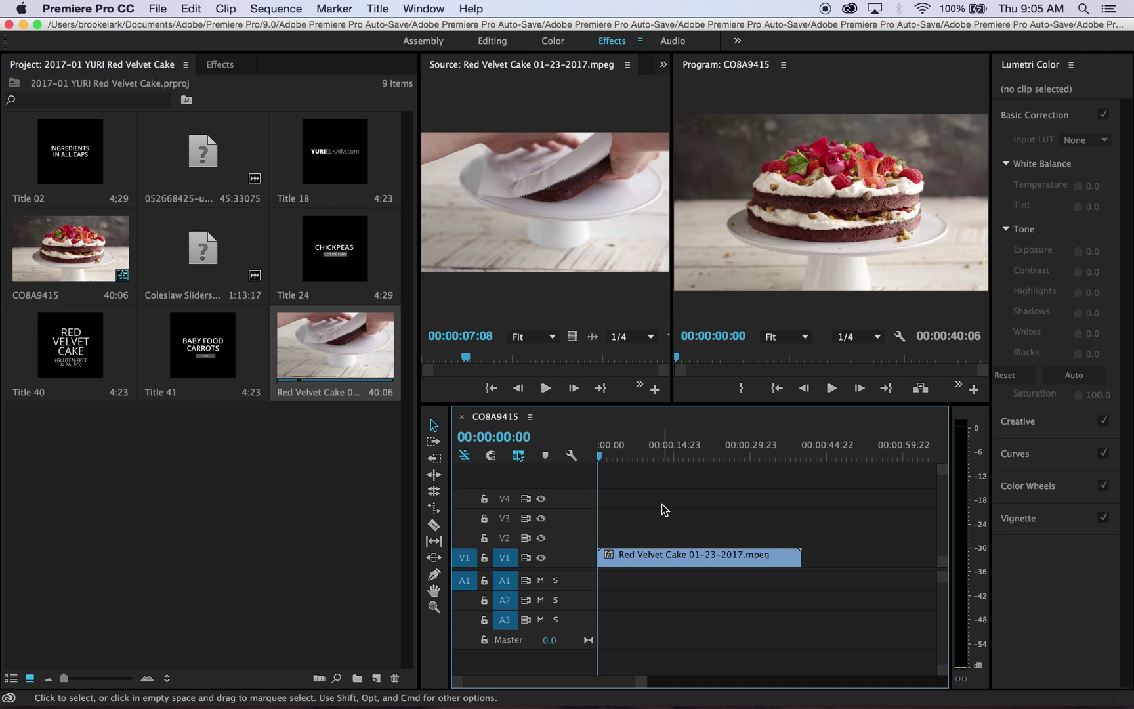
Set the Sequence Settings frame width to 1080, confirming the Delete All Previews alert
{"action": "left_click", "coordinate": [299, 13]}
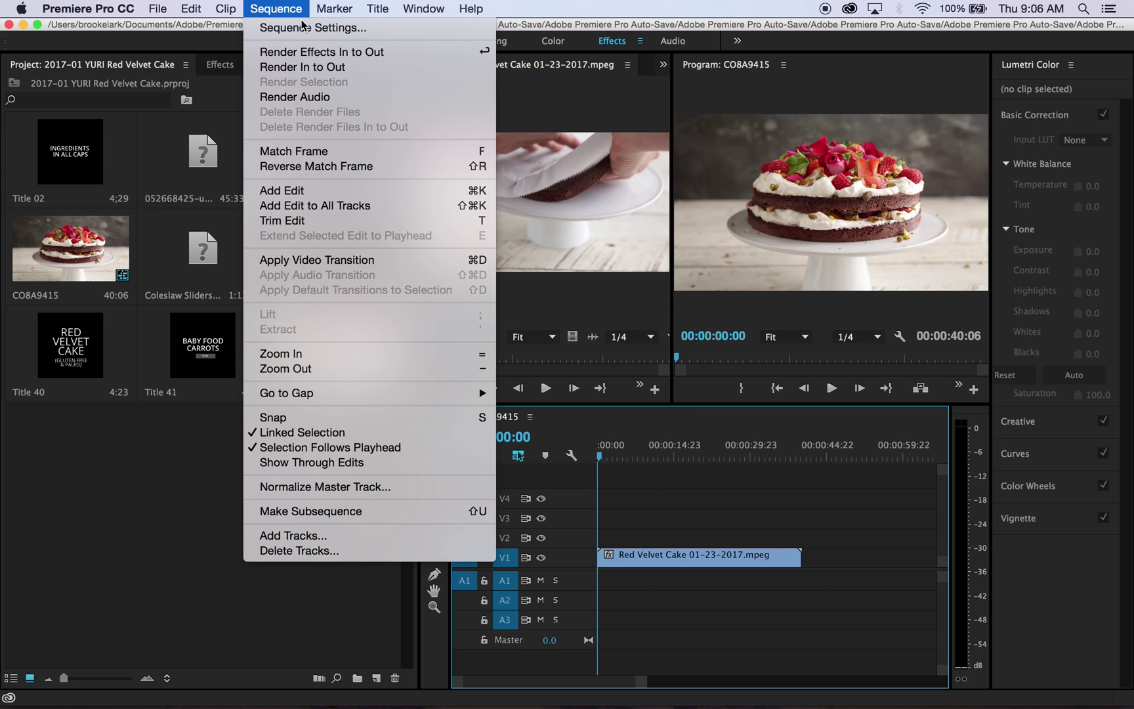
{"action": "left_click", "coordinate": [311, 31]}
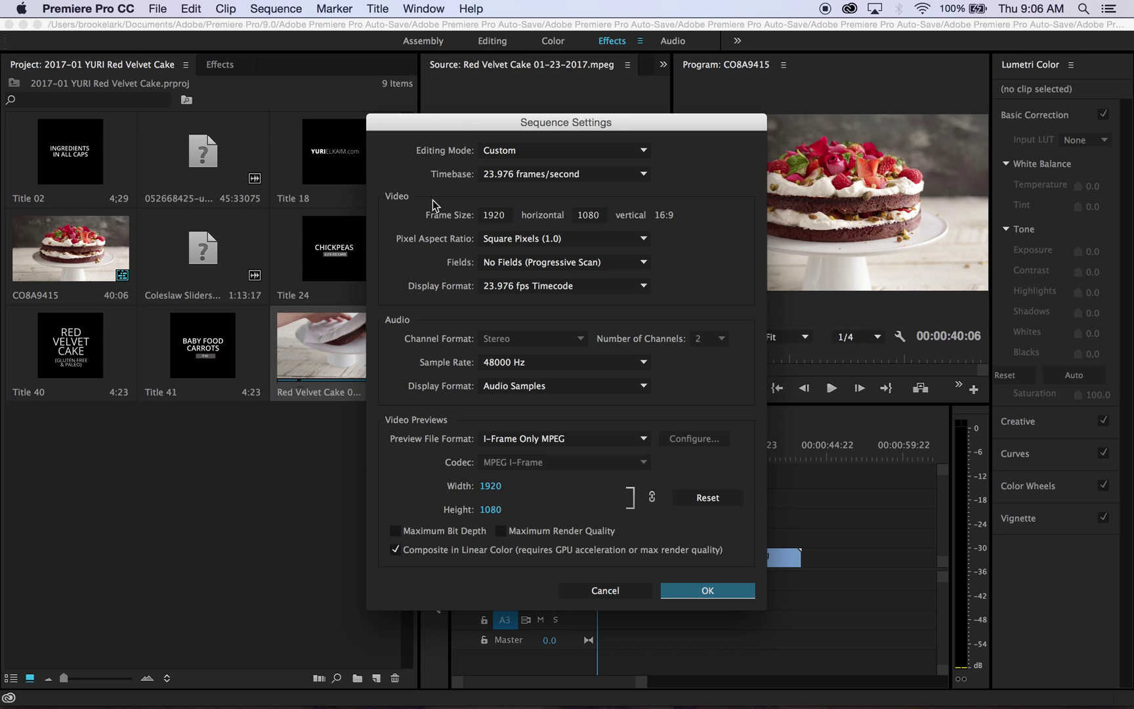
{"action": "left_click", "coordinate": [496, 216]}
{"action": "type", "text": "1080"}
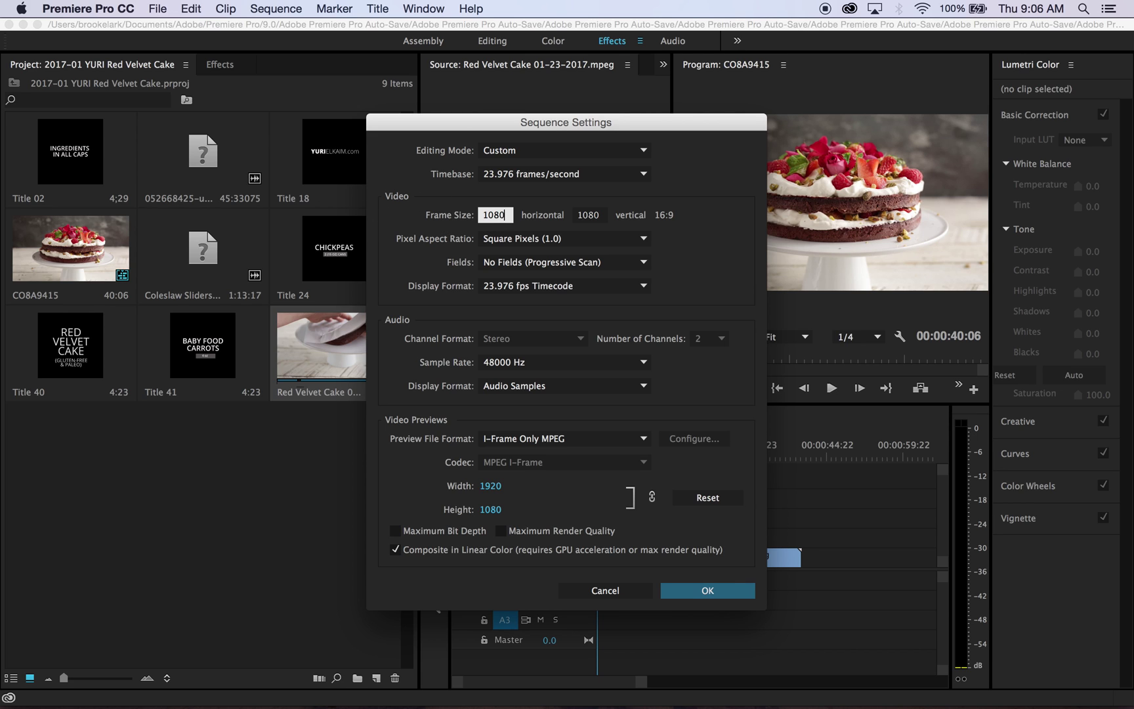
{"action": "key", "text": "Return"}
{"action": "left_click", "coordinate": [727, 391]}
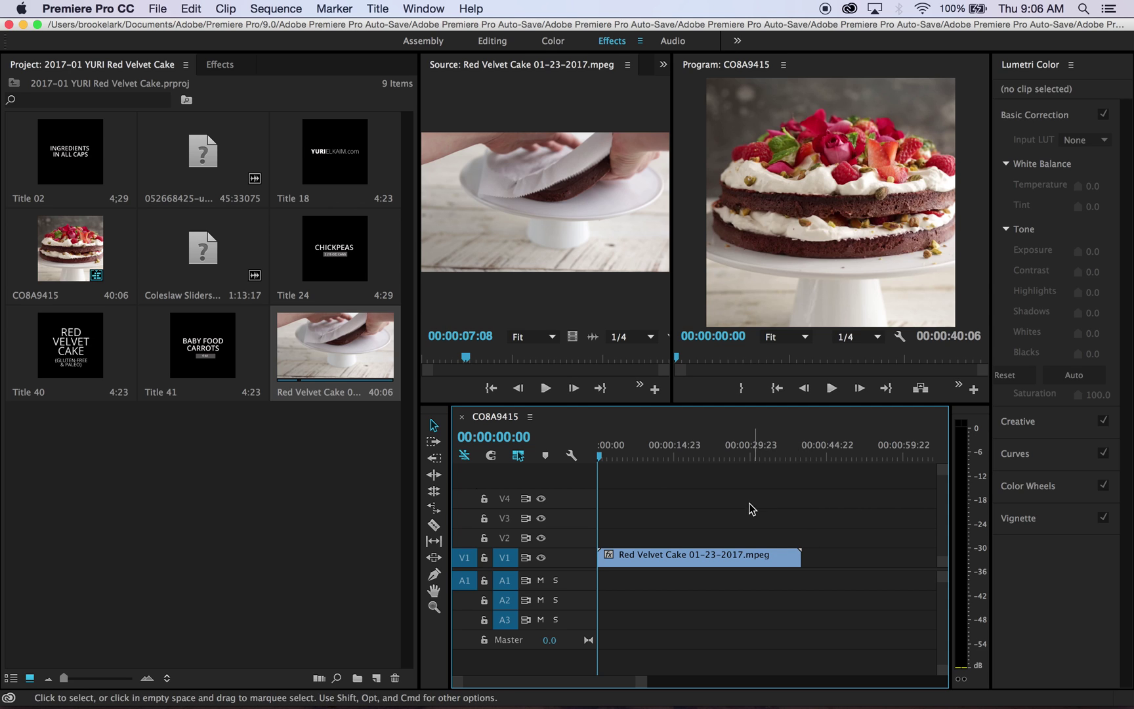
{"action": "left_click", "coordinate": [296, 12]}
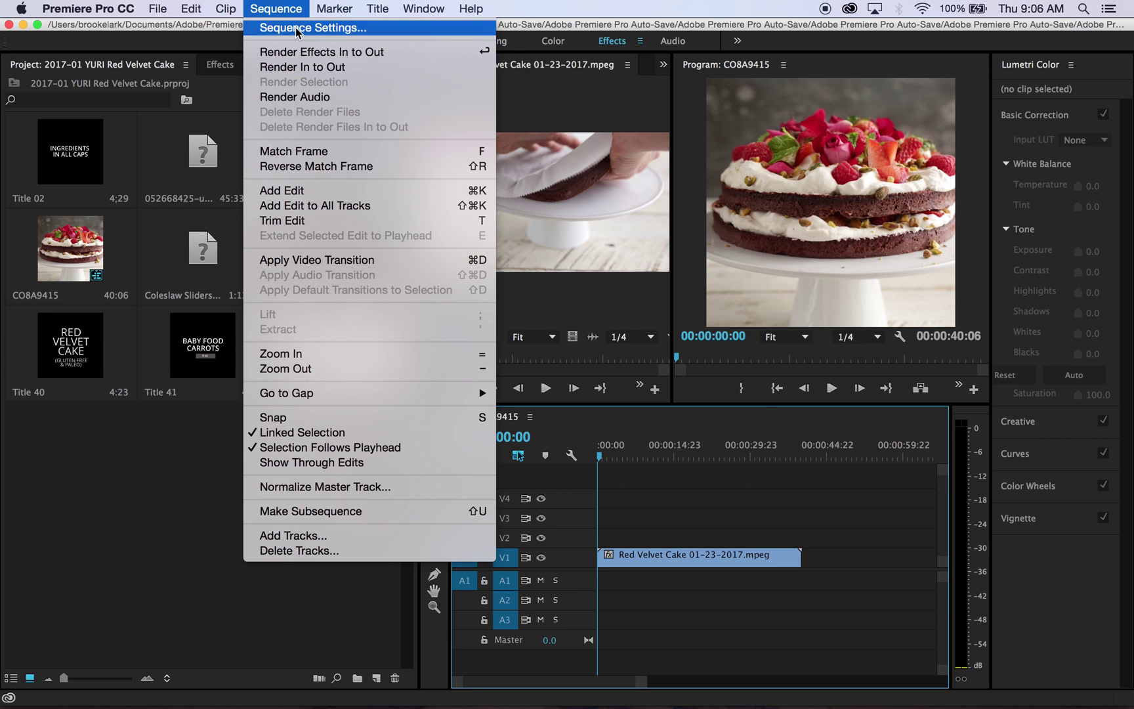
Set the frame width back to 1920, confirm the previews alert, then bring up File > Export
{"action": "left_click", "coordinate": [295, 27]}
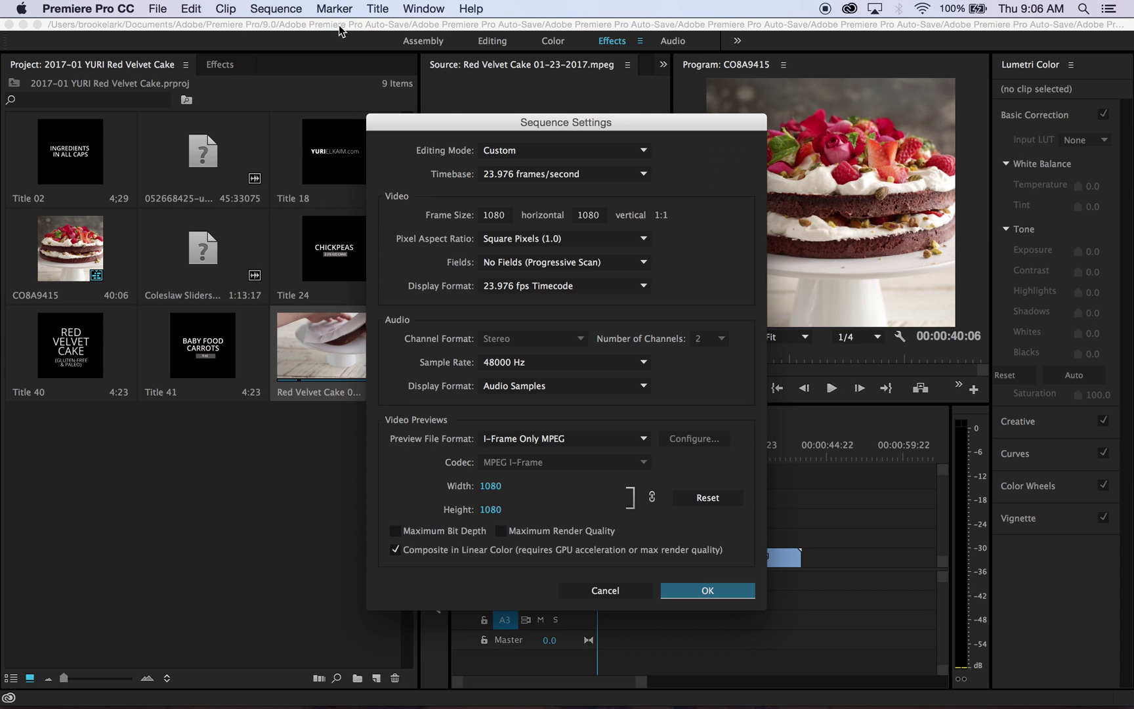
{"action": "left_click", "coordinate": [500, 213]}
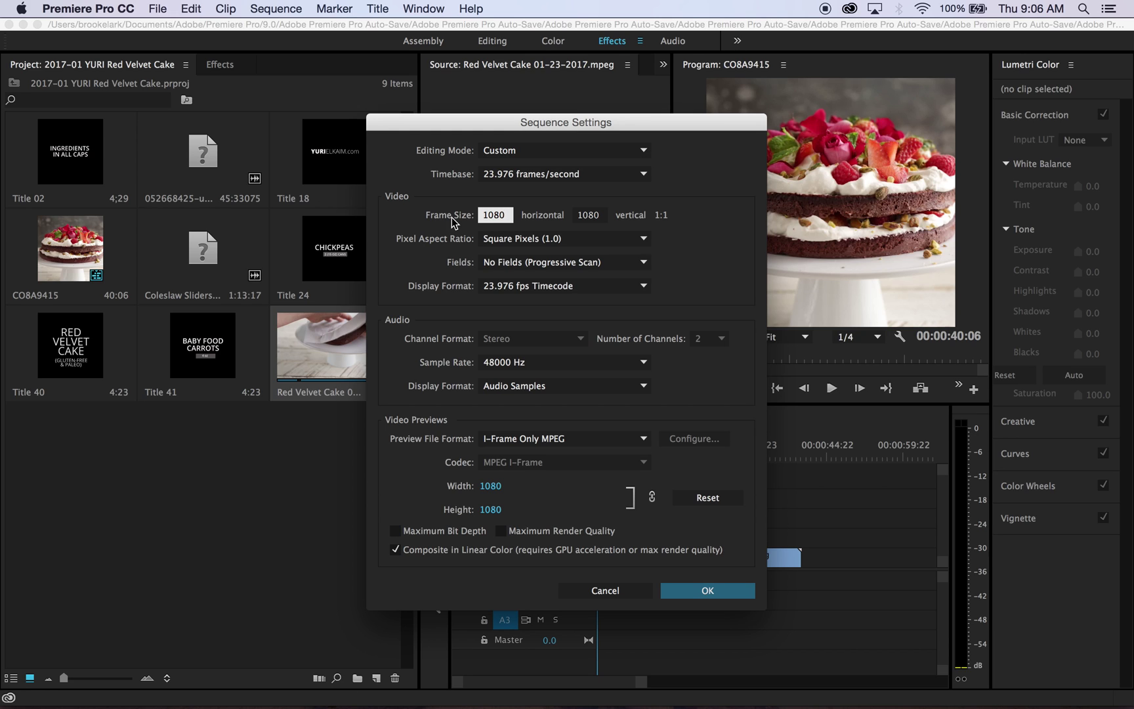
{"action": "left_click_drag", "start_coordinate": [511, 222], "coordinate": [468, 220]}
{"action": "type", "text": "1920"}
{"action": "key", "text": "Return"}
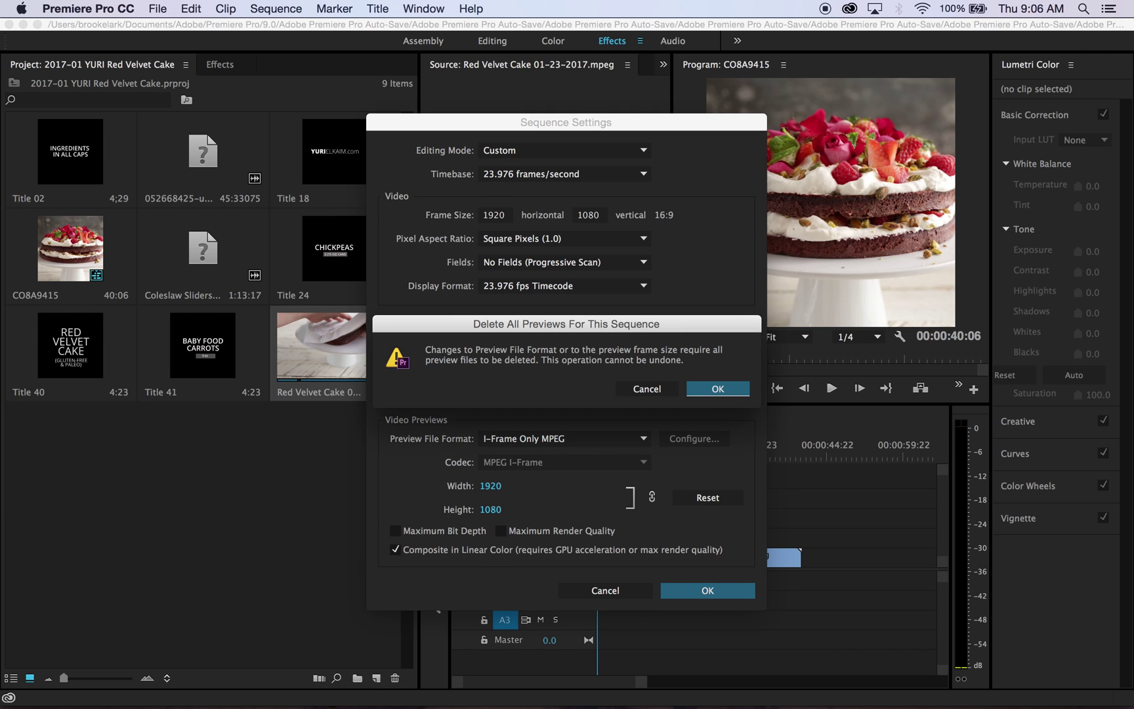
{"action": "left_click", "coordinate": [707, 390]}
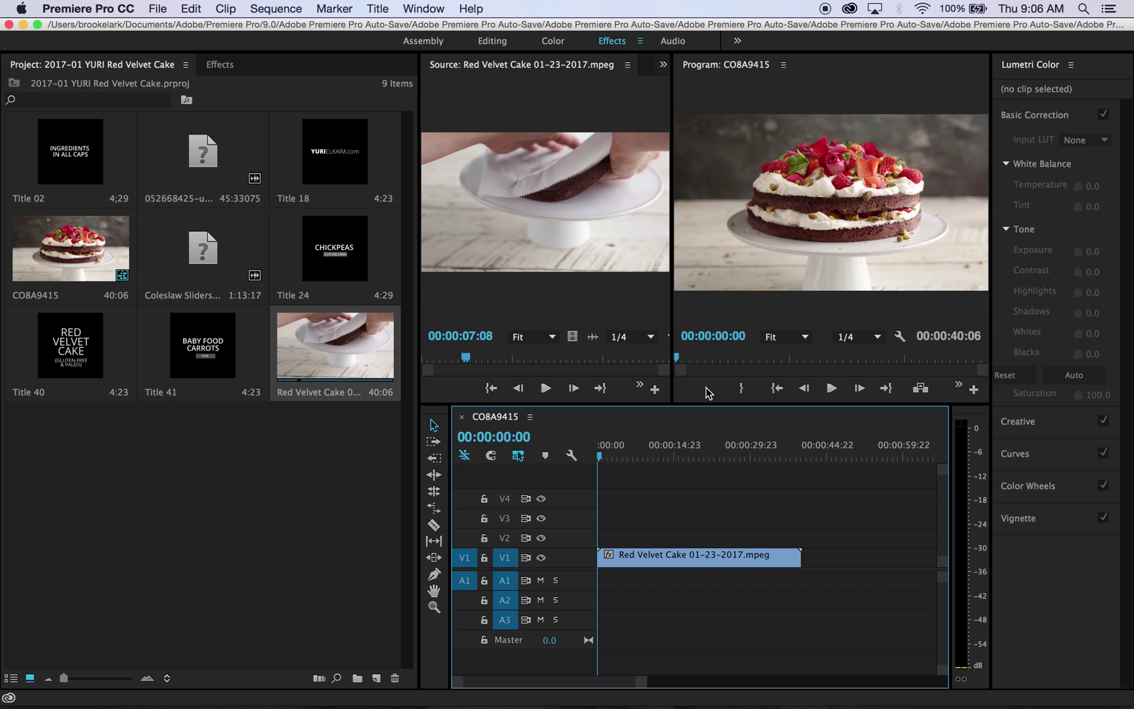
{"action": "left_click", "coordinate": [169, 8]}
{"action": "mouse_move", "coordinate": [175, 409]}
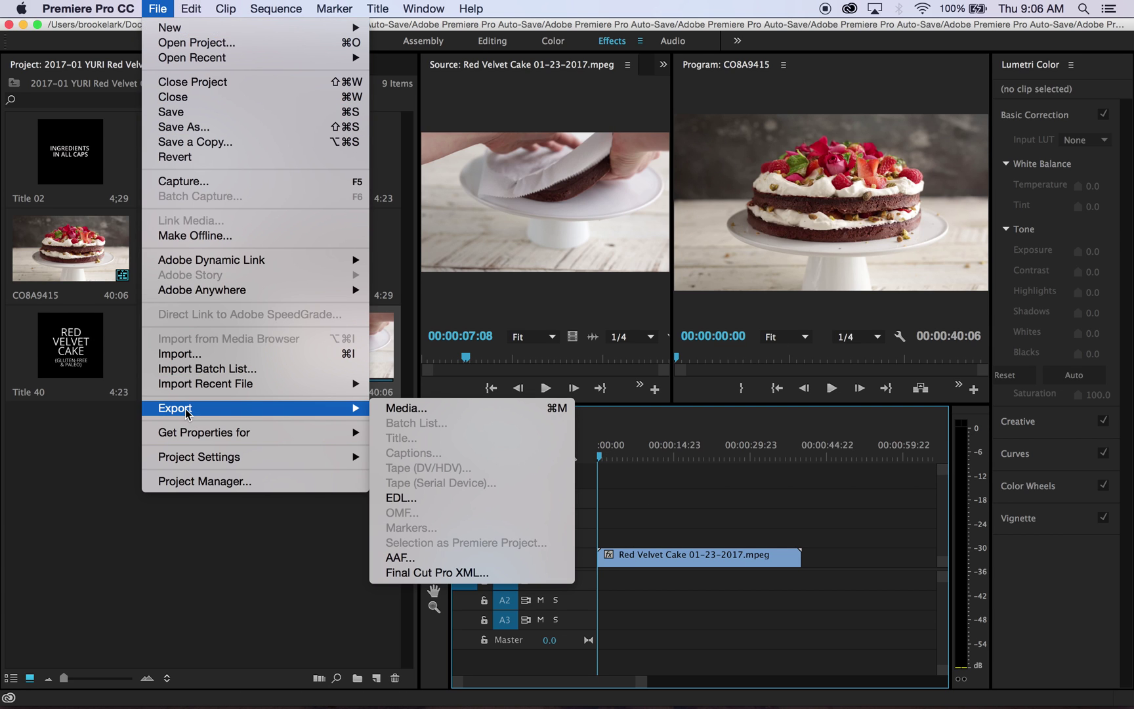